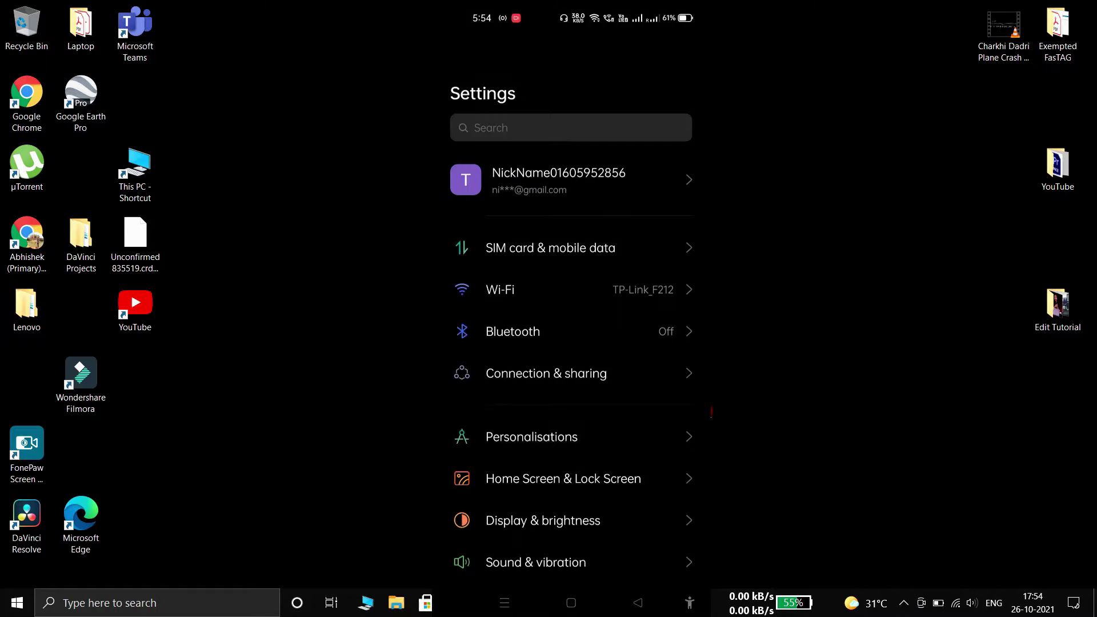
# Step: Open the phone's Connection & sharing settings
pyautogui.click(621, 376)
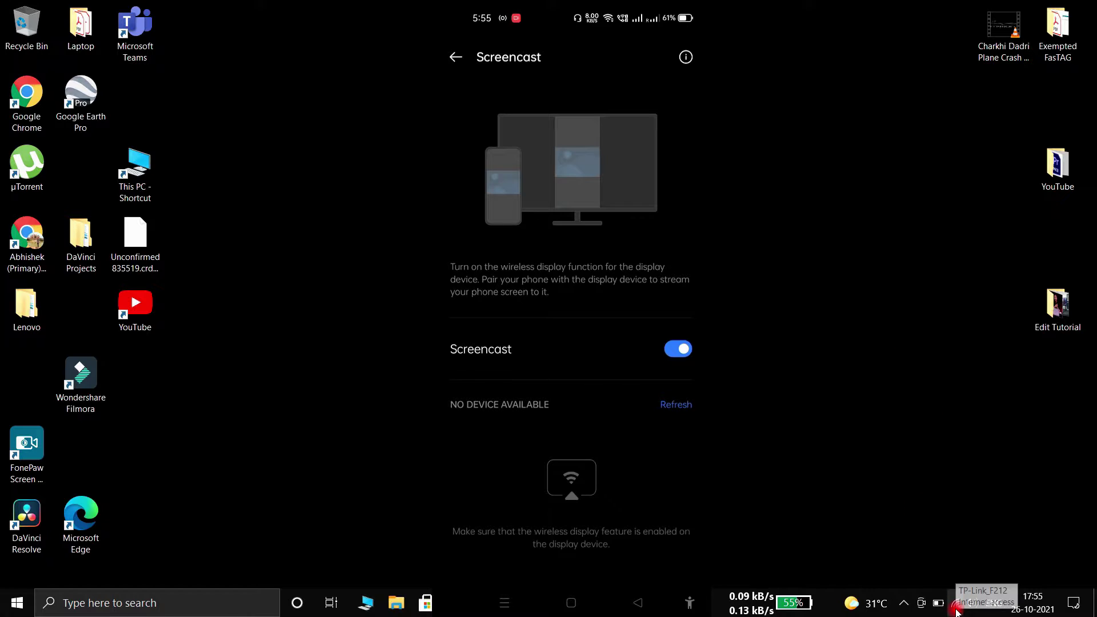
# Step: Search for wireless display and audio devices with Connect on the PC, and dismiss the search
pyautogui.click(1079, 611)
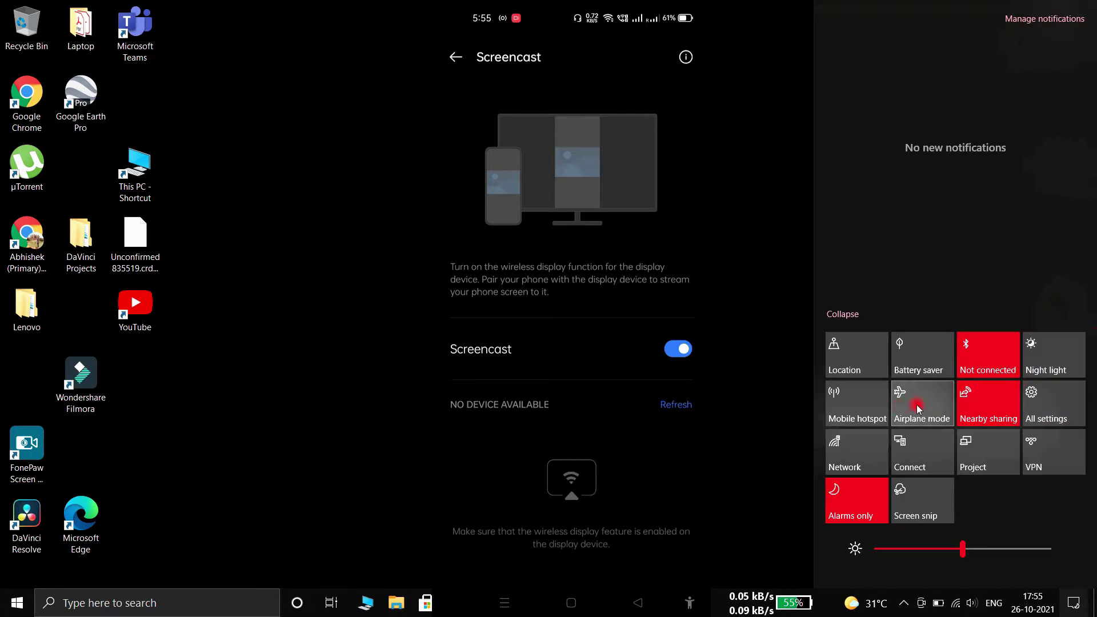
pyautogui.click(1079, 610)
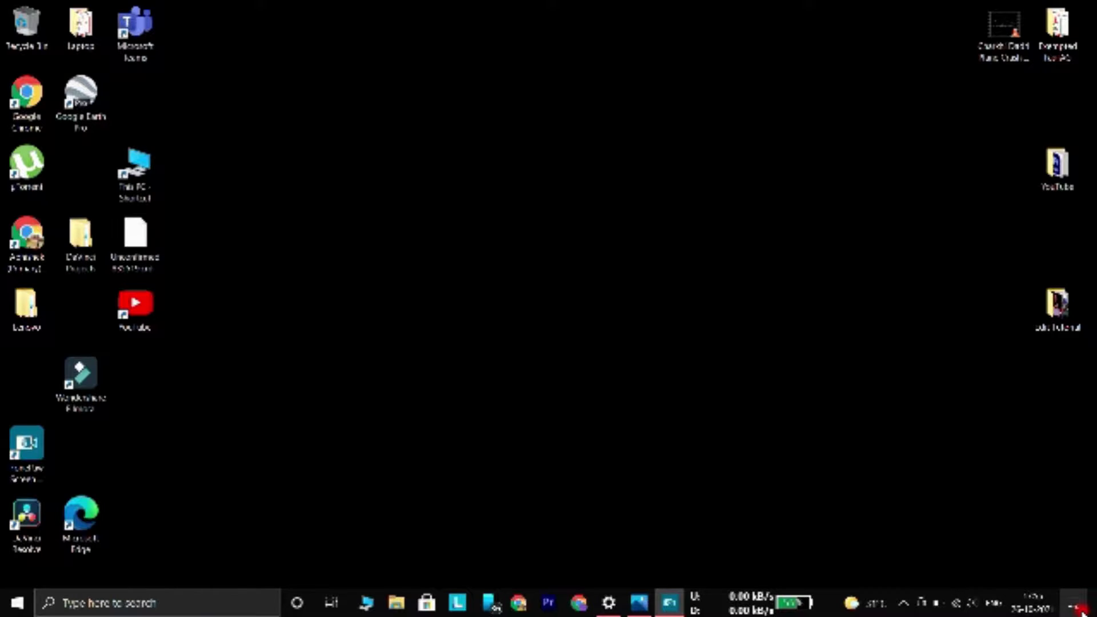
pyautogui.click(1077, 607)
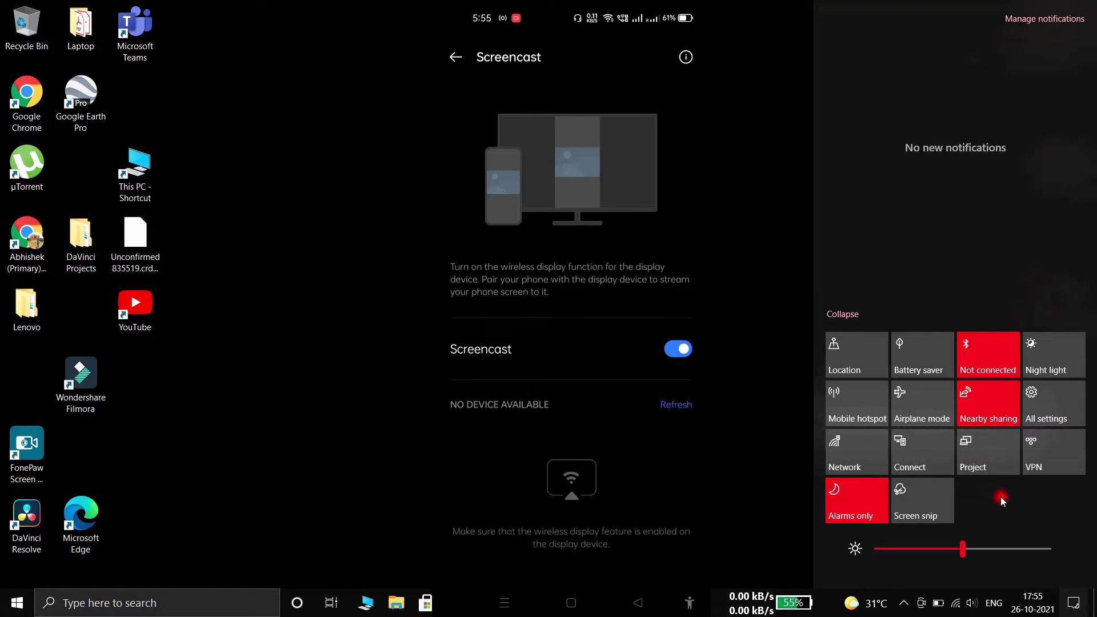
pyautogui.click(904, 444)
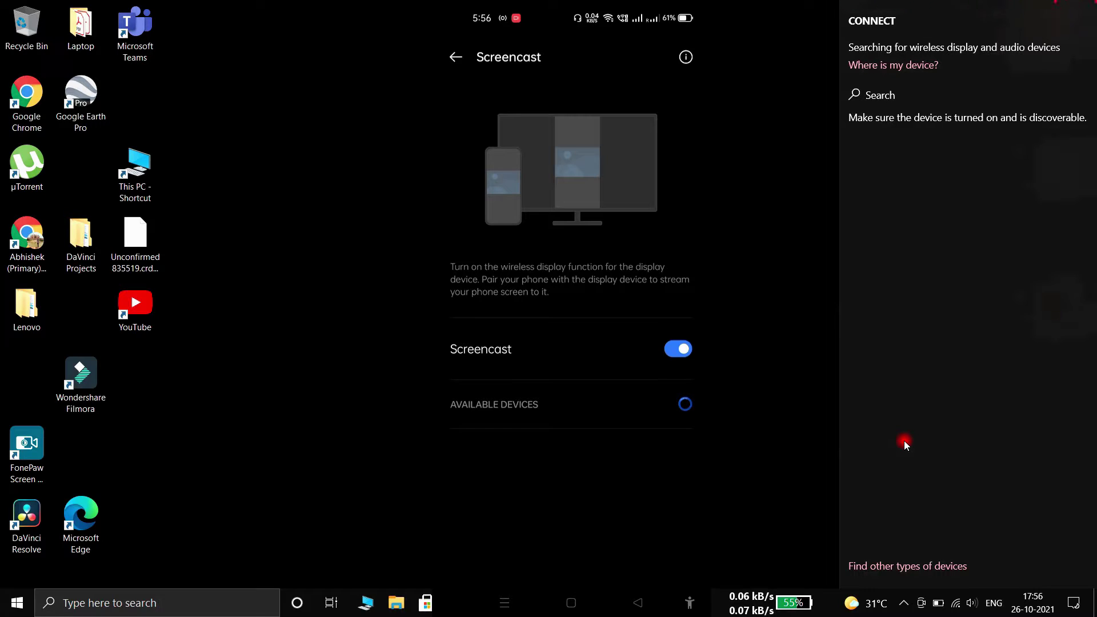
pyautogui.press('Escape')
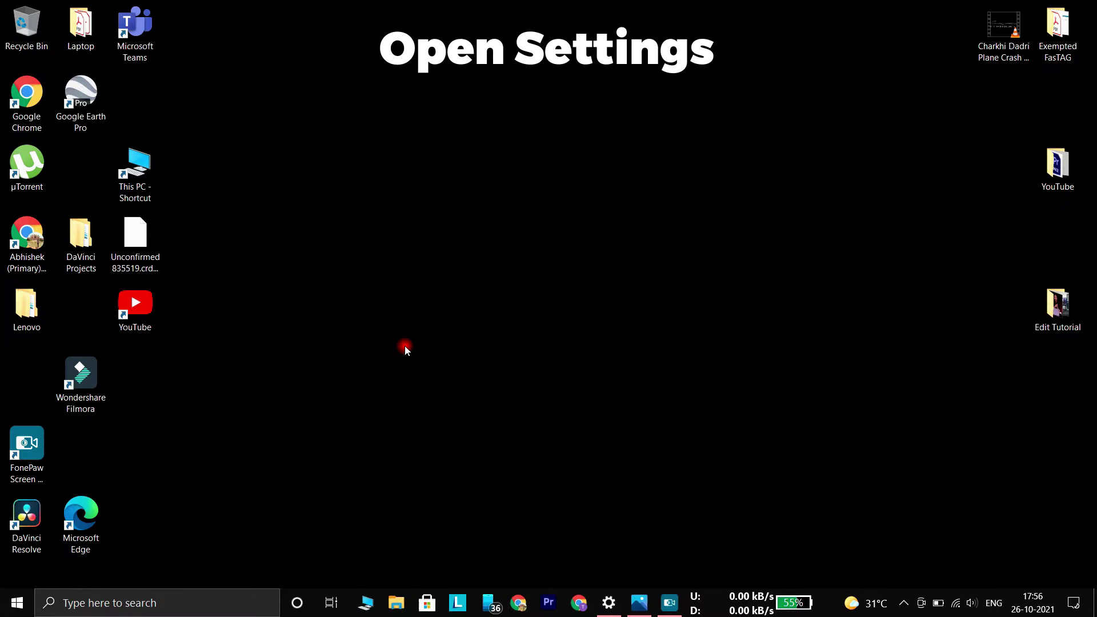
# Step: Find and open the Windows Settings app on the PC
pyautogui.press('super')
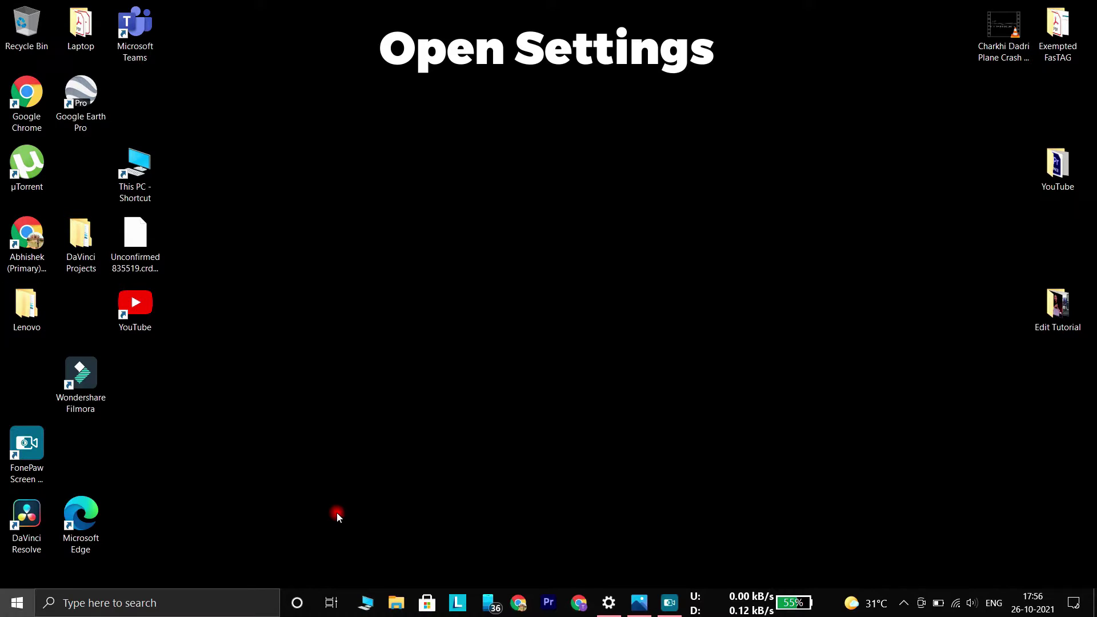
pyautogui.write('sett')
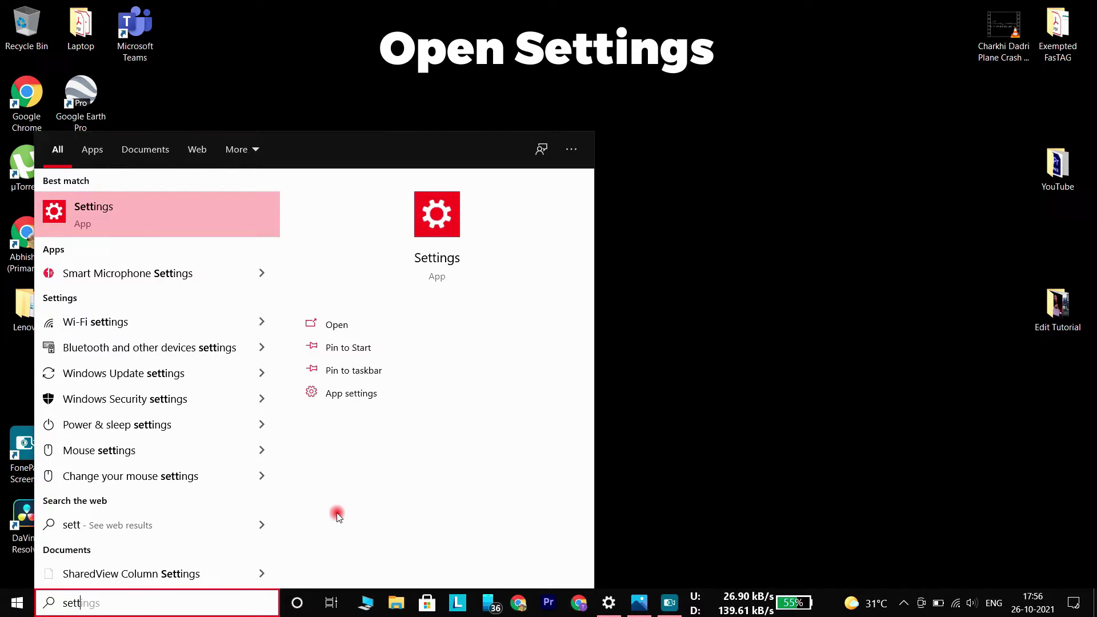
pyautogui.press('Return')
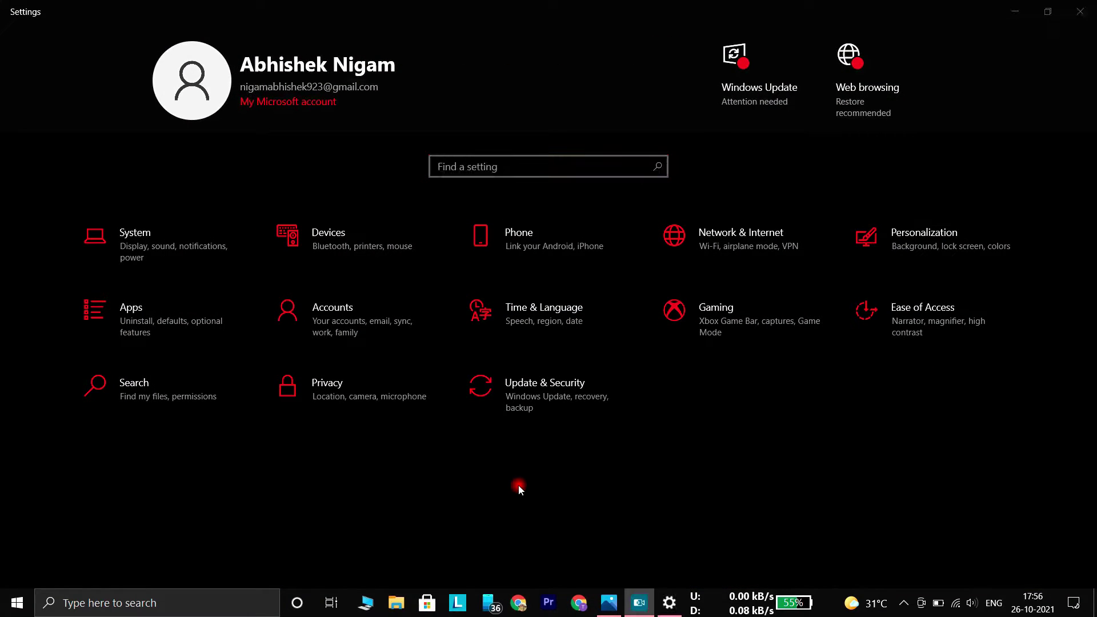
# Step: View the Projecting to this PC page in System and its Optional features link, and return to the Settings home
pyautogui.click(196, 262)
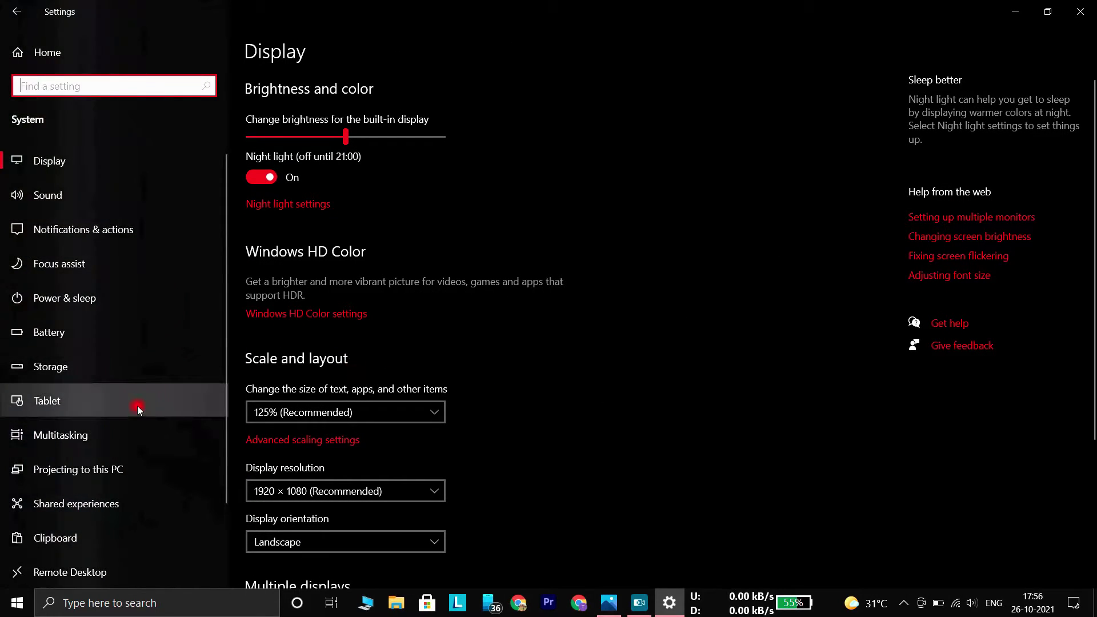
pyautogui.click(153, 472)
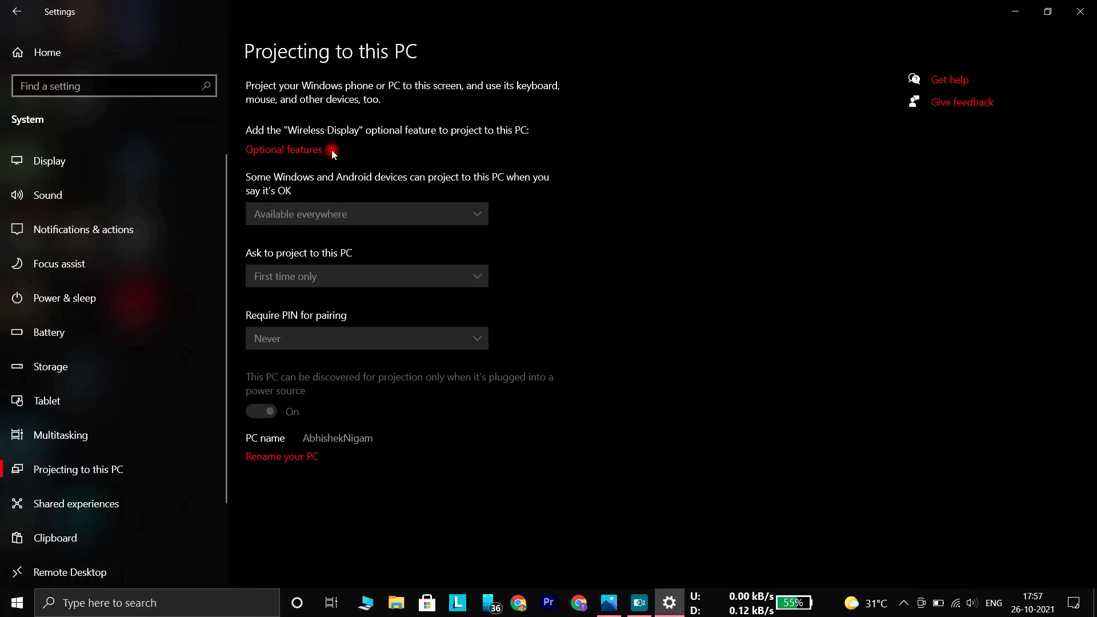
pyautogui.click(294, 151)
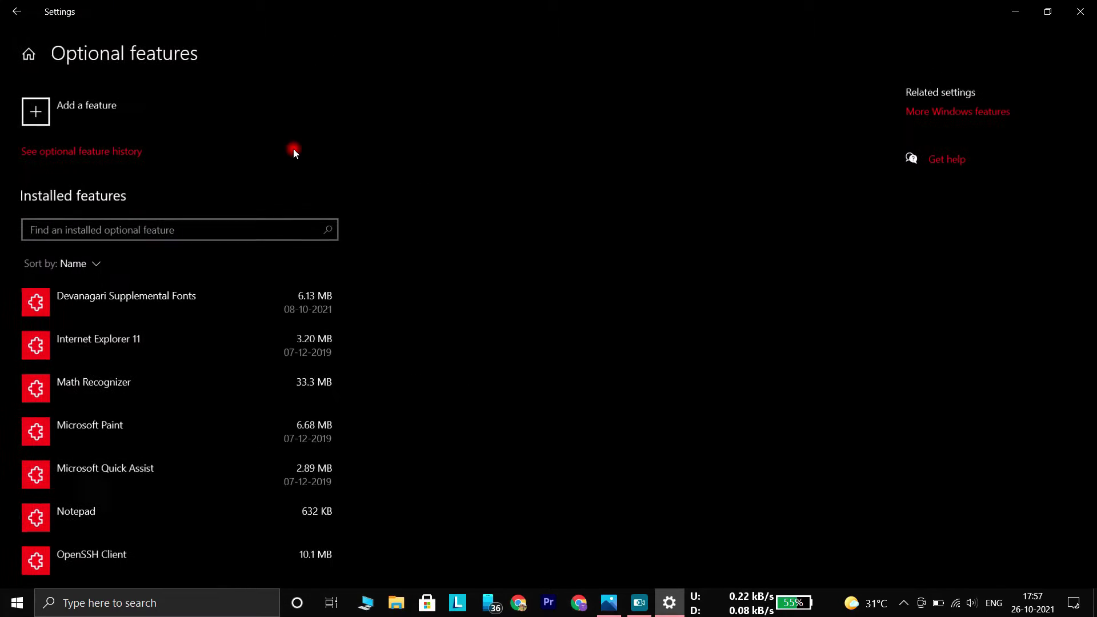
pyautogui.click(21, 20)
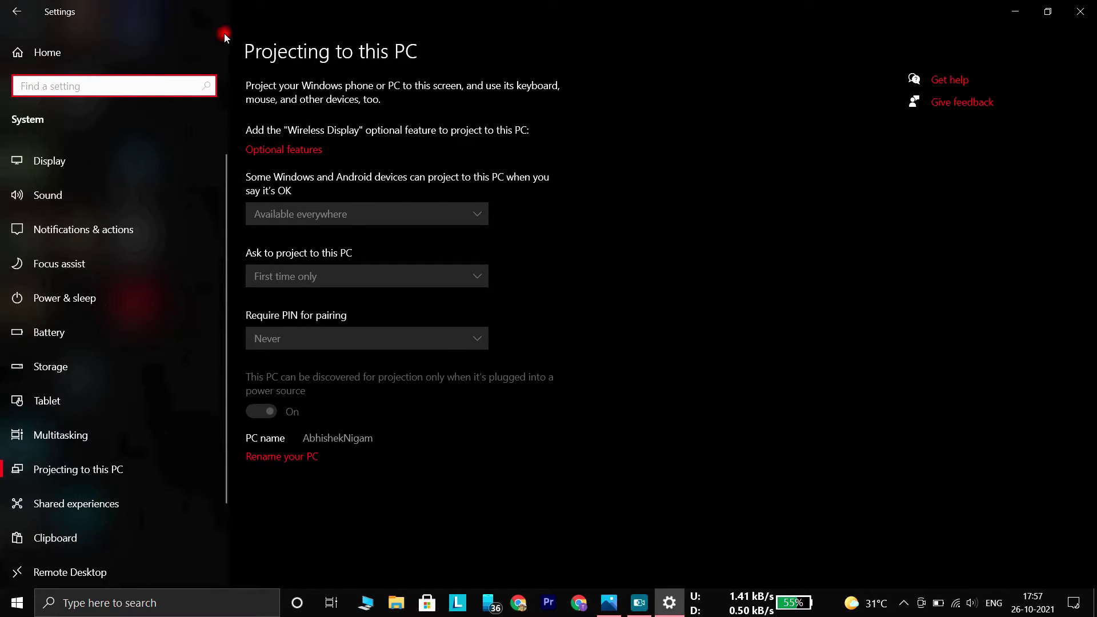
pyautogui.click(20, 10)
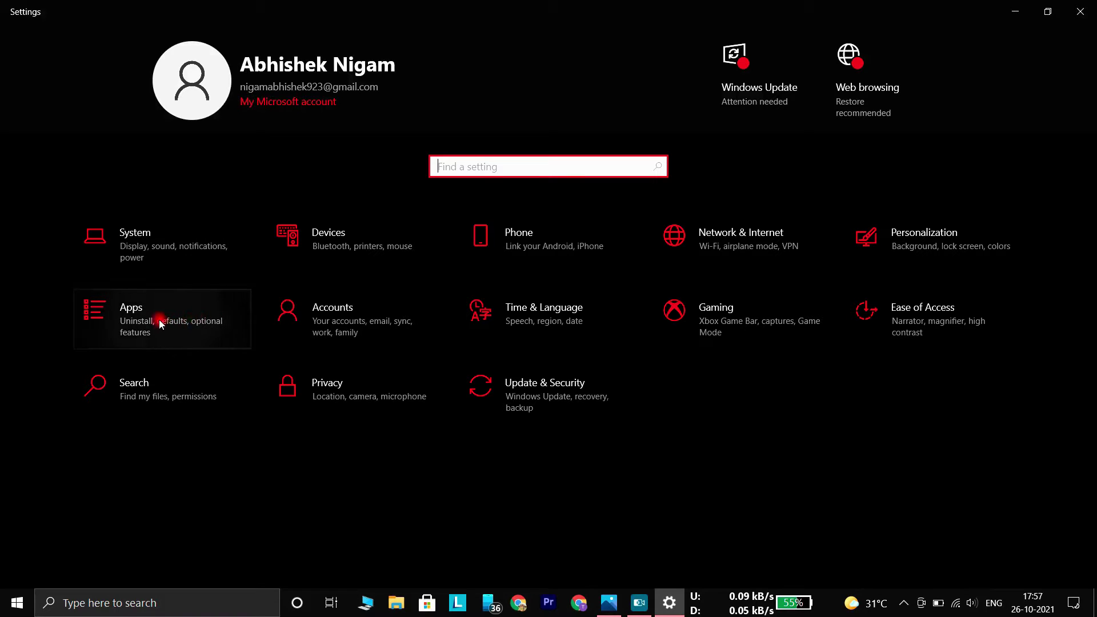
# Step: Open the Optional features page of the Apps settings
pyautogui.click(148, 337)
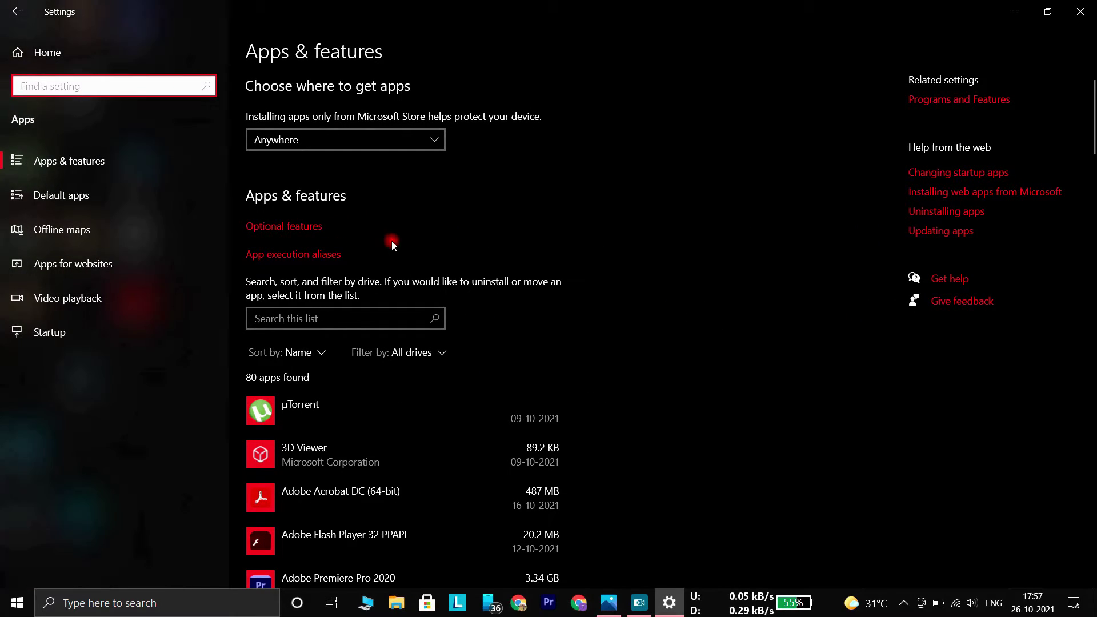
pyautogui.click(289, 227)
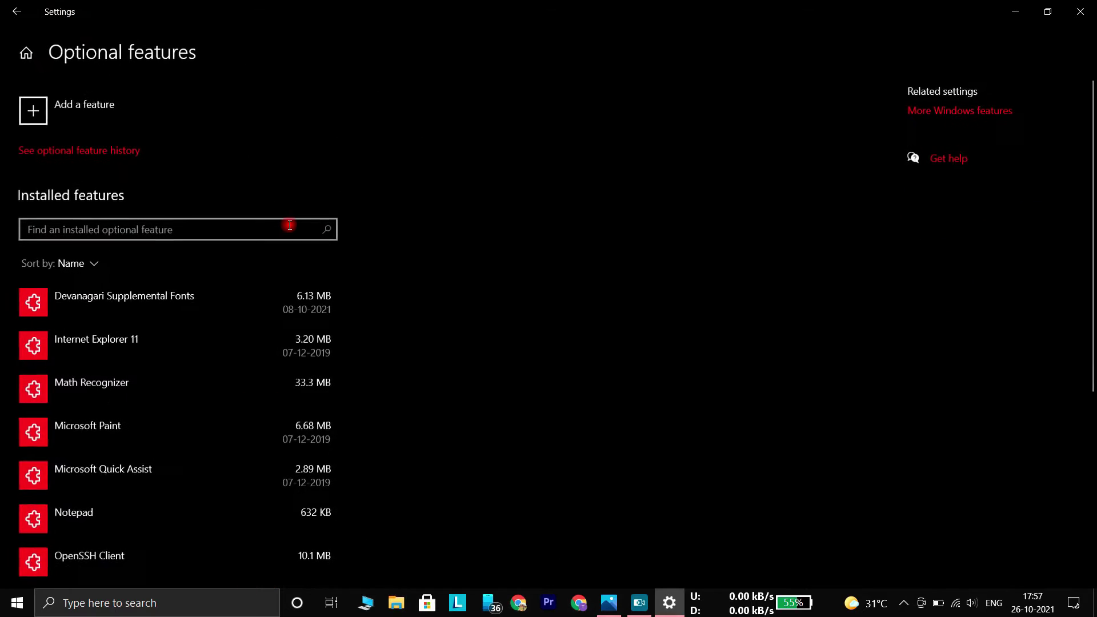
# Step: Examine the list of installed optional features for Wireless Display
pyautogui.scroll(-5, 319, 350)
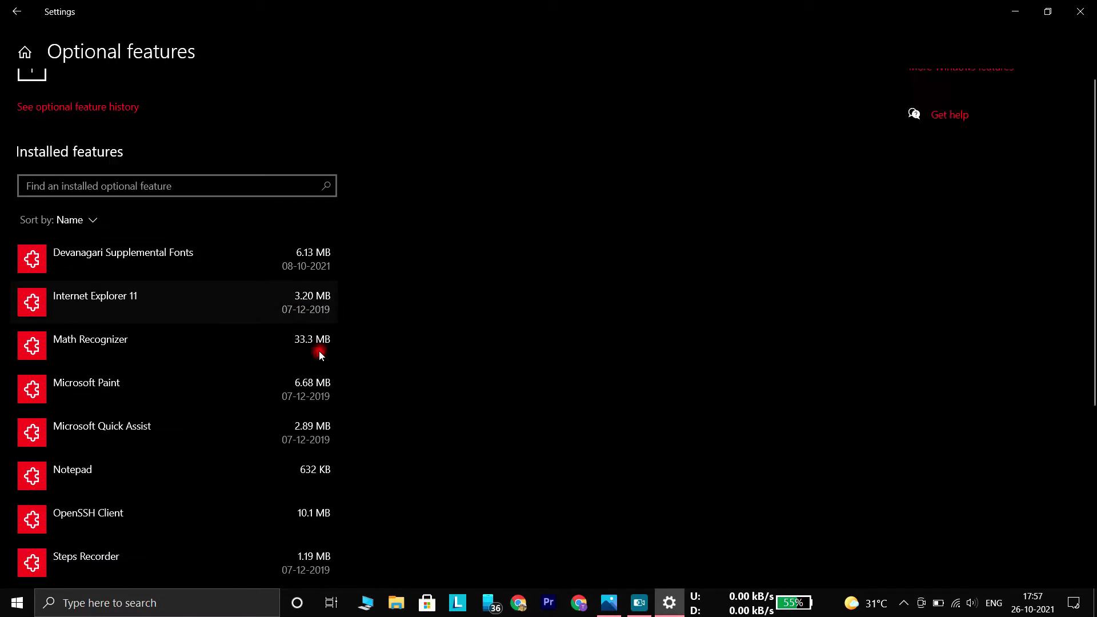
pyautogui.scroll(5, 319, 351)
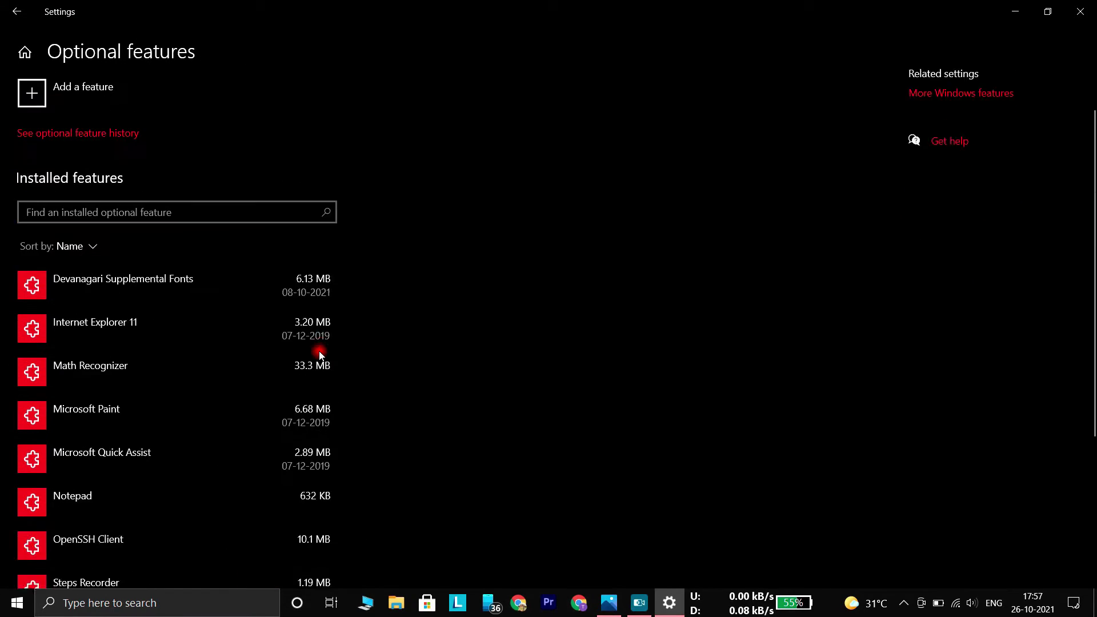
pyautogui.scroll(-3, 319, 351)
pyautogui.scroll(-4, 319, 351)
pyautogui.scroll(6, 318, 351)
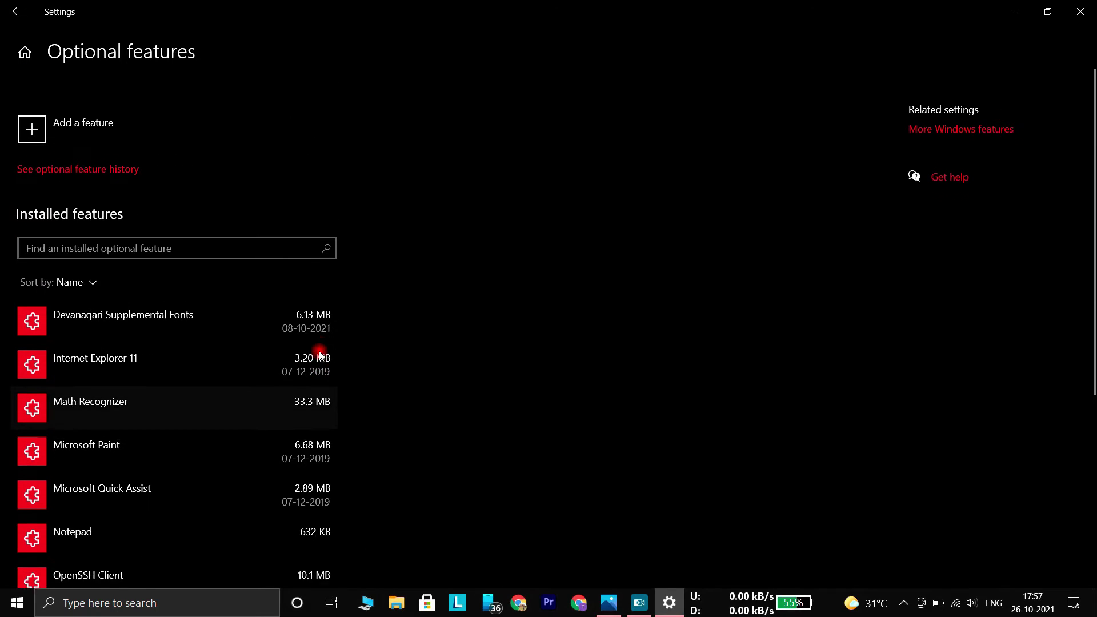
pyautogui.scroll(-1, 286, 317)
pyautogui.scroll(-5, 240, 423)
pyautogui.scroll(6, 240, 423)
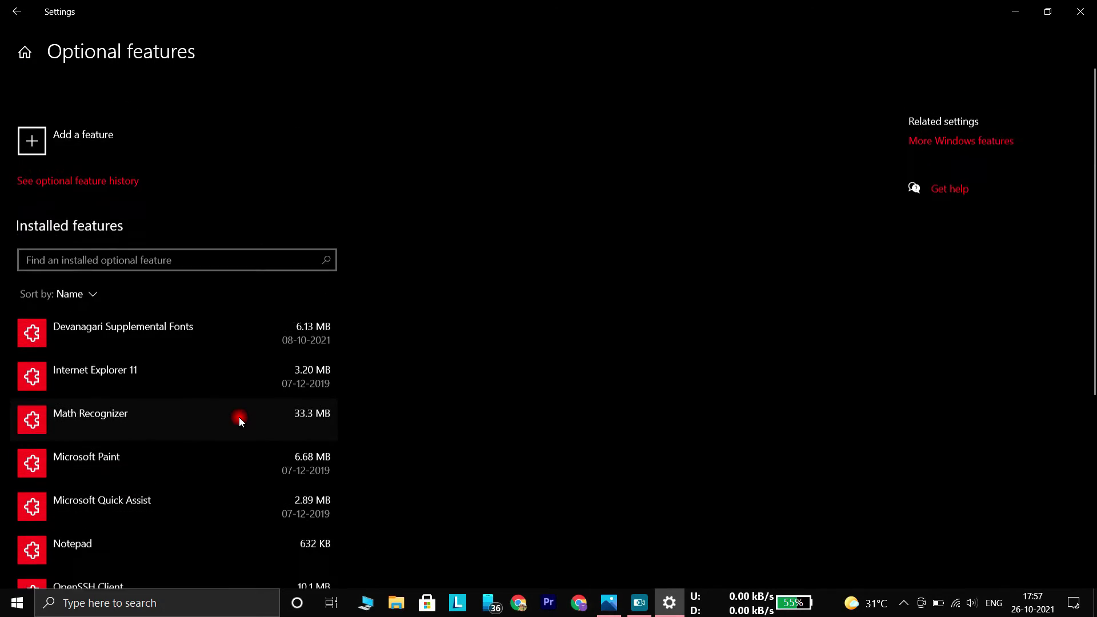
pyautogui.scroll(-6, 240, 423)
pyautogui.scroll(1, 240, 422)
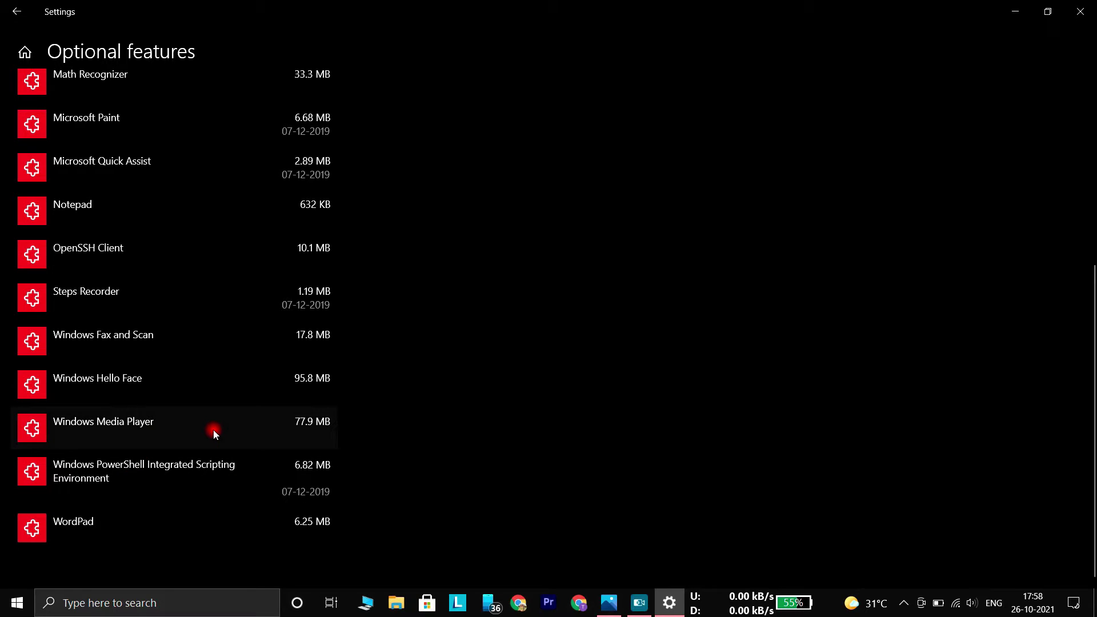
pyautogui.scroll(5, 214, 433)
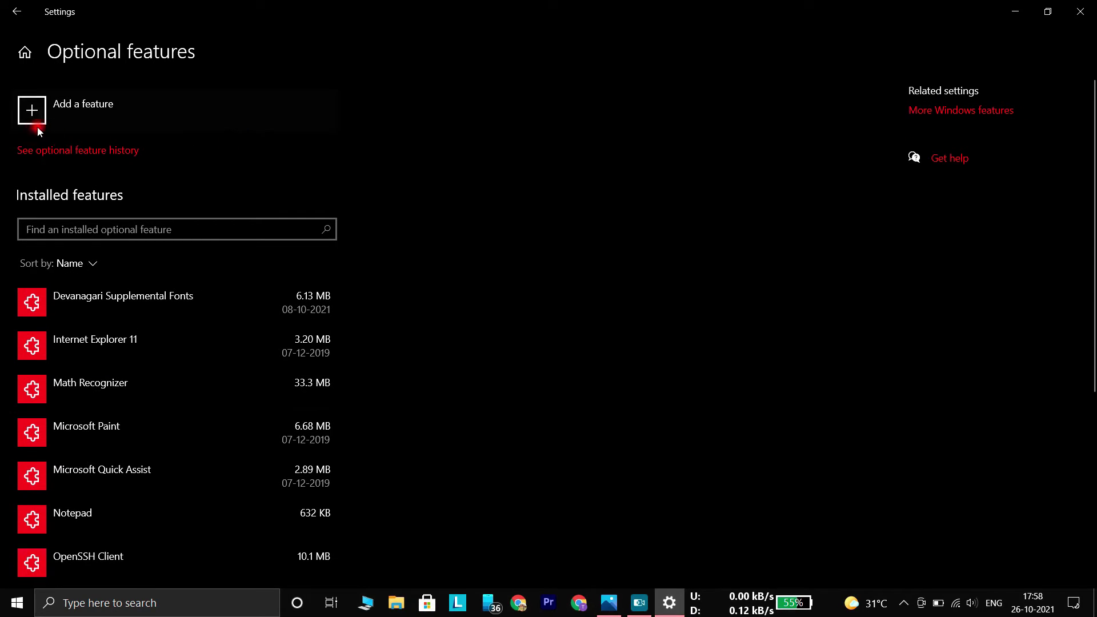
# Step: Add the Wireless Display optional feature, install it, and close Settings
pyautogui.click(84, 116)
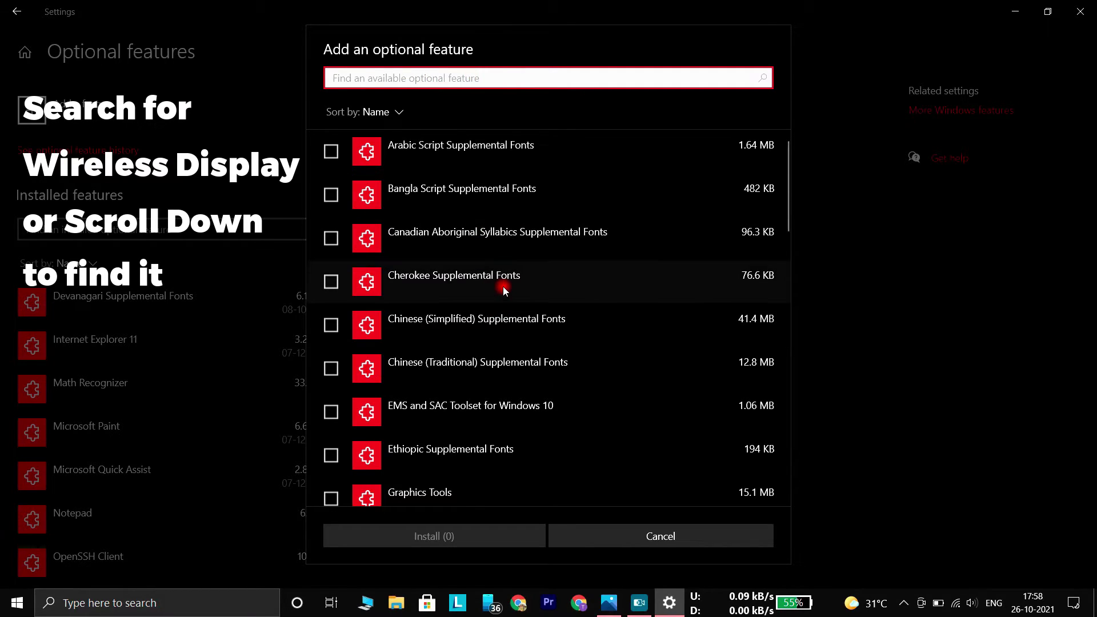
pyautogui.scroll(-3, 503, 288)
pyautogui.scroll(-20, 503, 288)
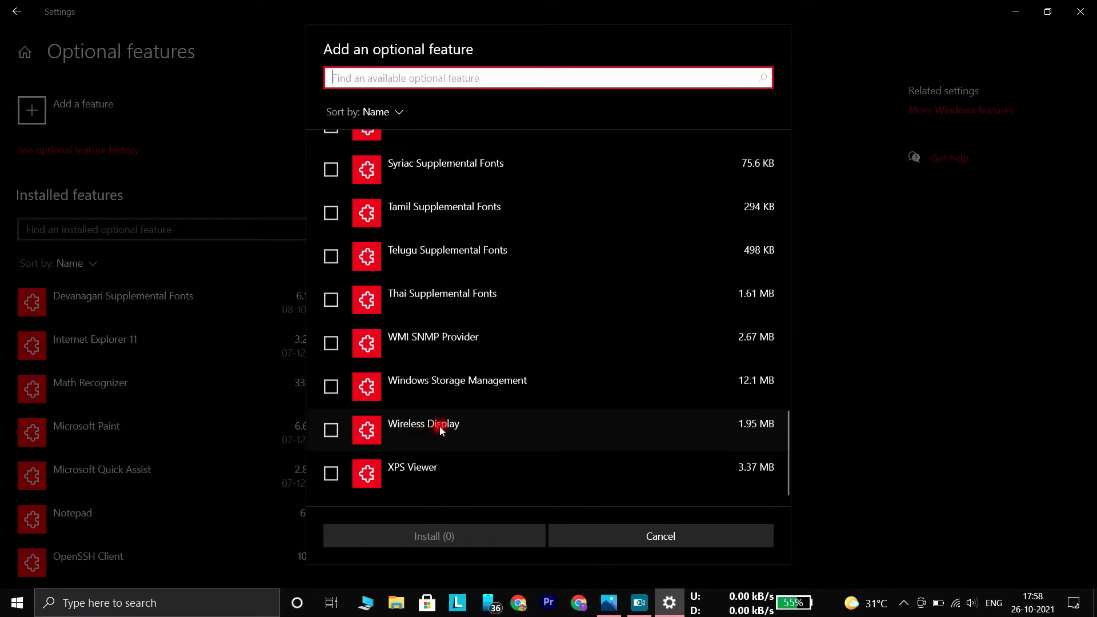
pyautogui.click(332, 433)
pyautogui.click(451, 538)
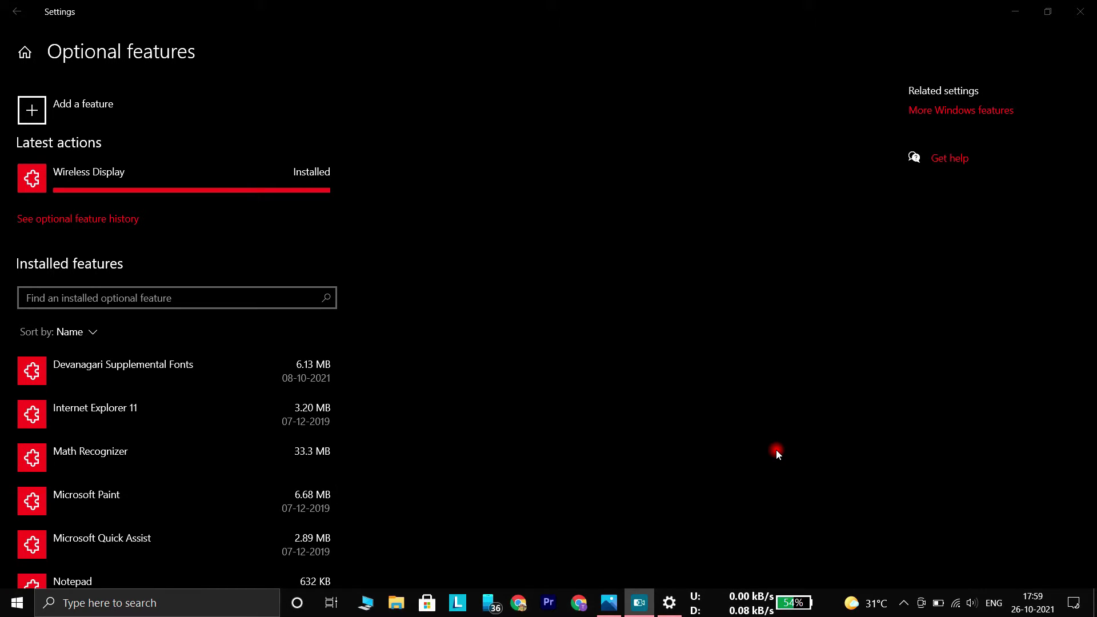
pyautogui.click(14, 10)
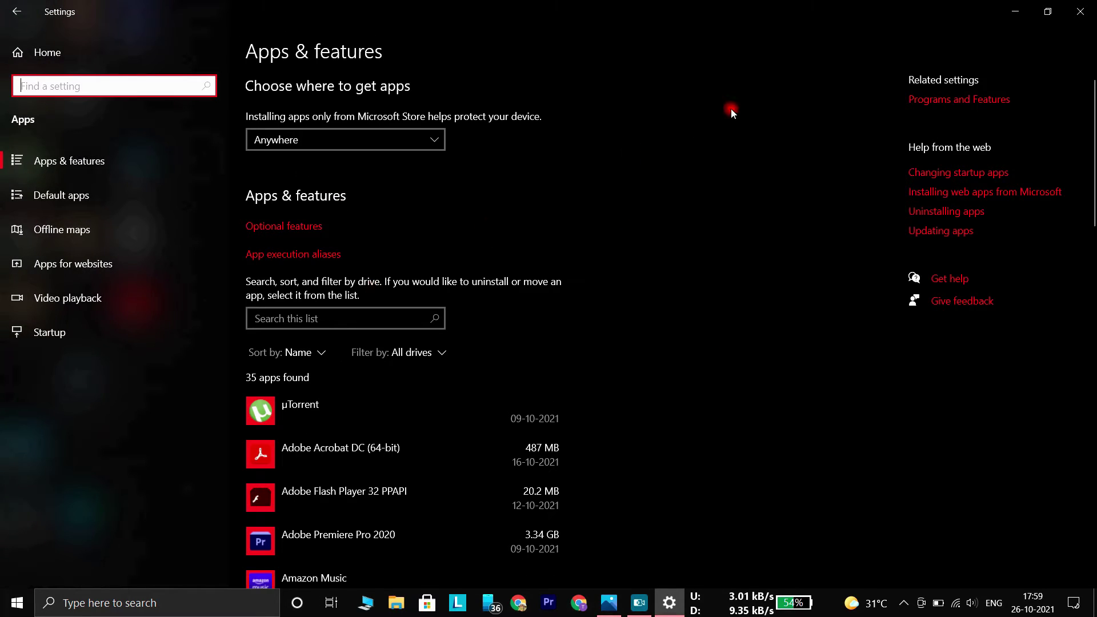
pyautogui.click(1078, 9)
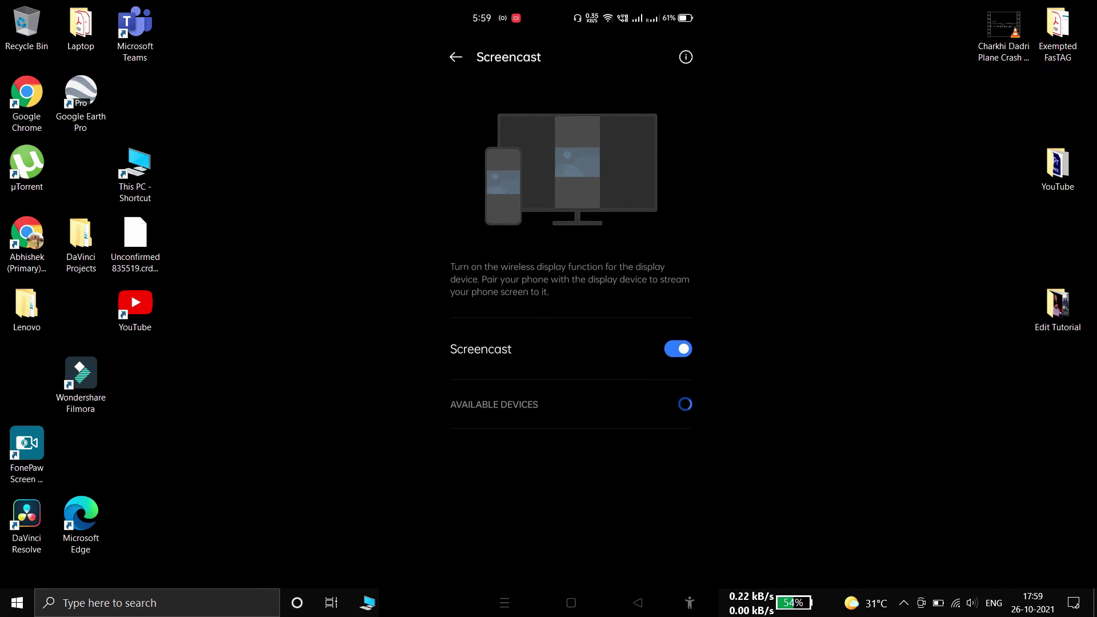
# Step: Launch the Connect app from the Projecting to this PC page of the System settings
pyautogui.press('super+i')
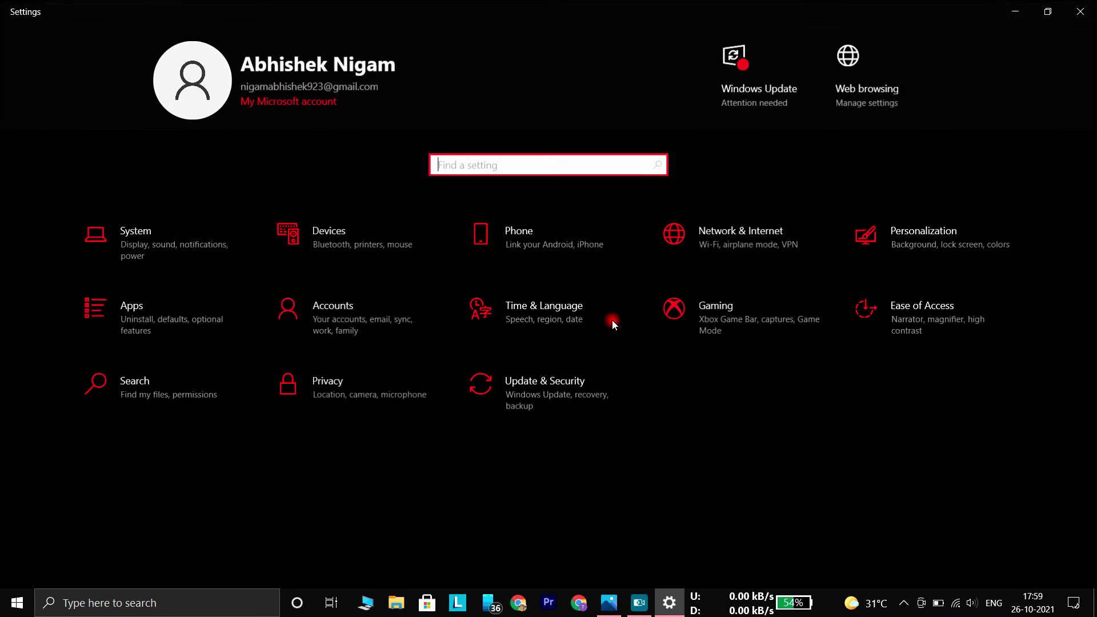
pyautogui.click(153, 244)
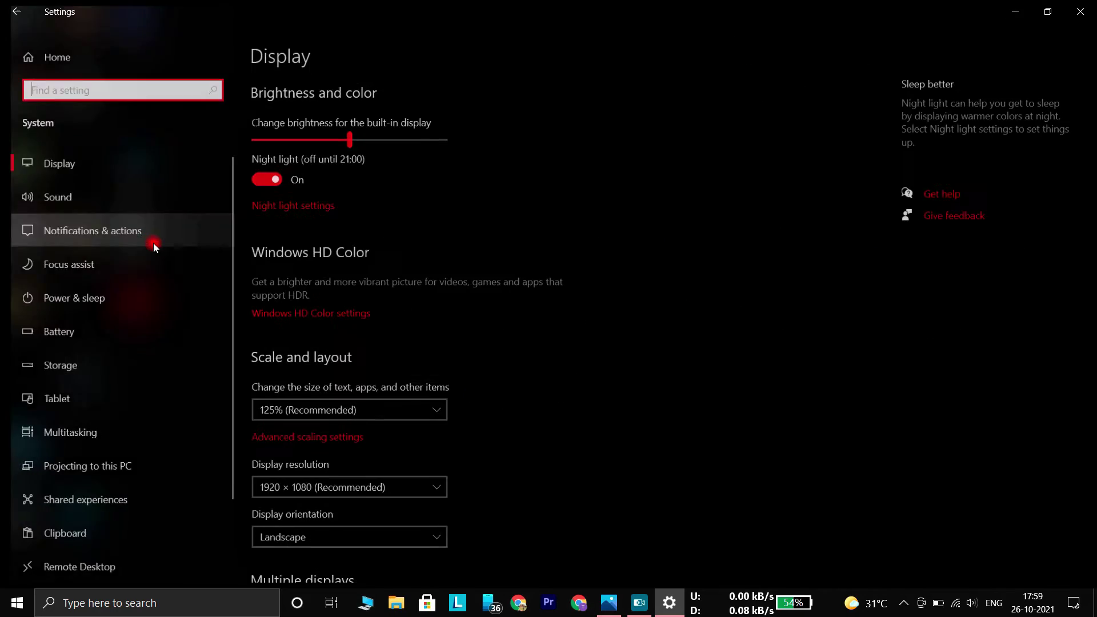
pyautogui.click(112, 469)
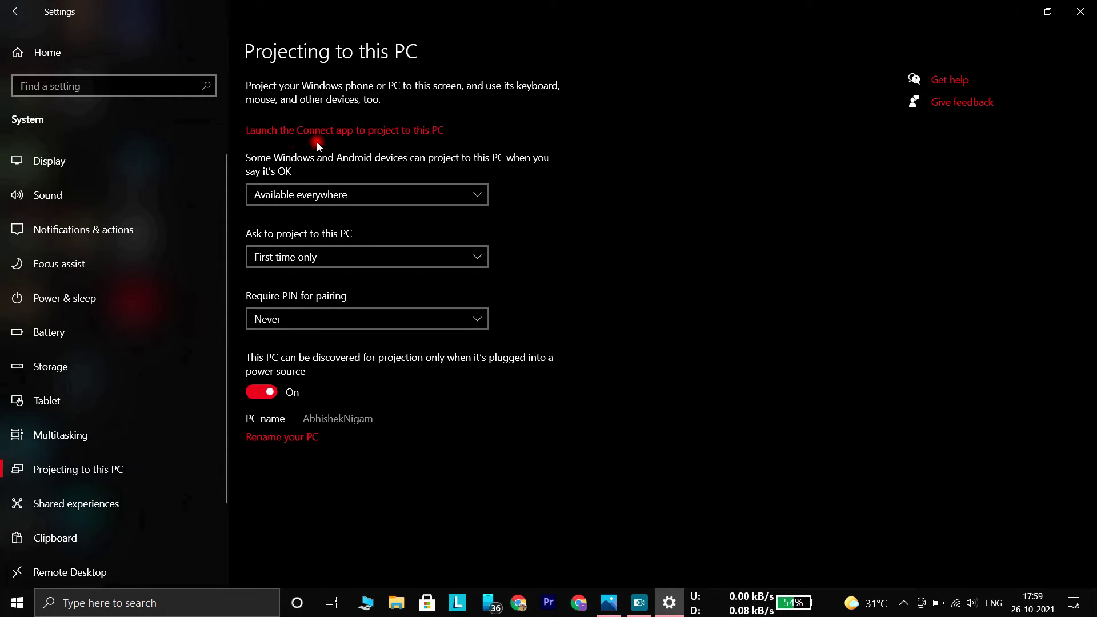
pyautogui.click(362, 134)
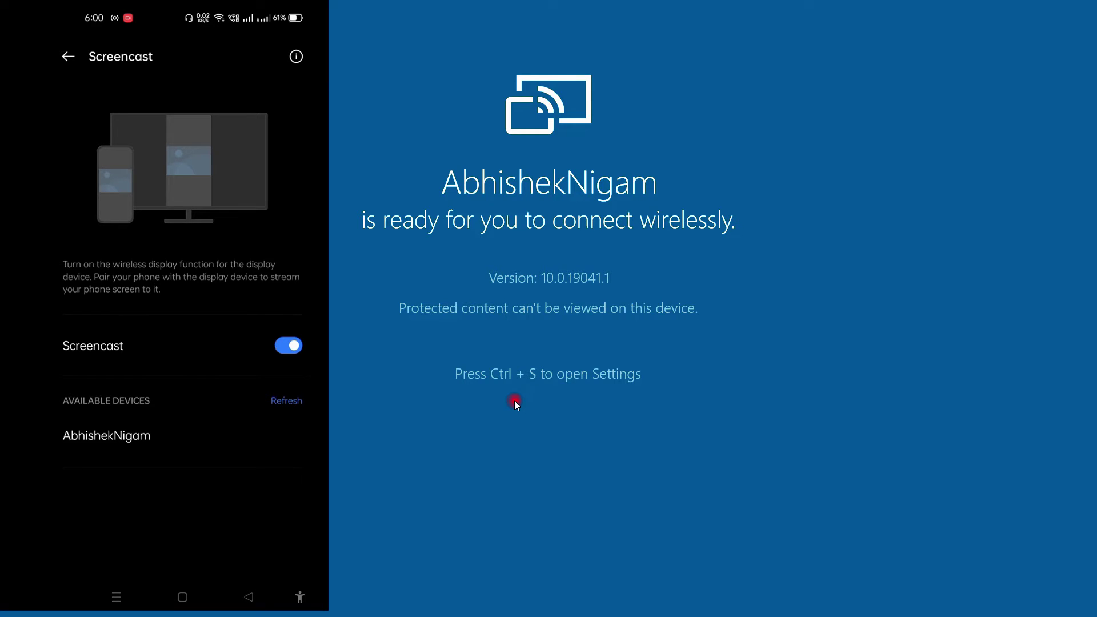
# Step: Connect the phone's Screencast to the PC in the list of available devices
pyautogui.click(132, 439)
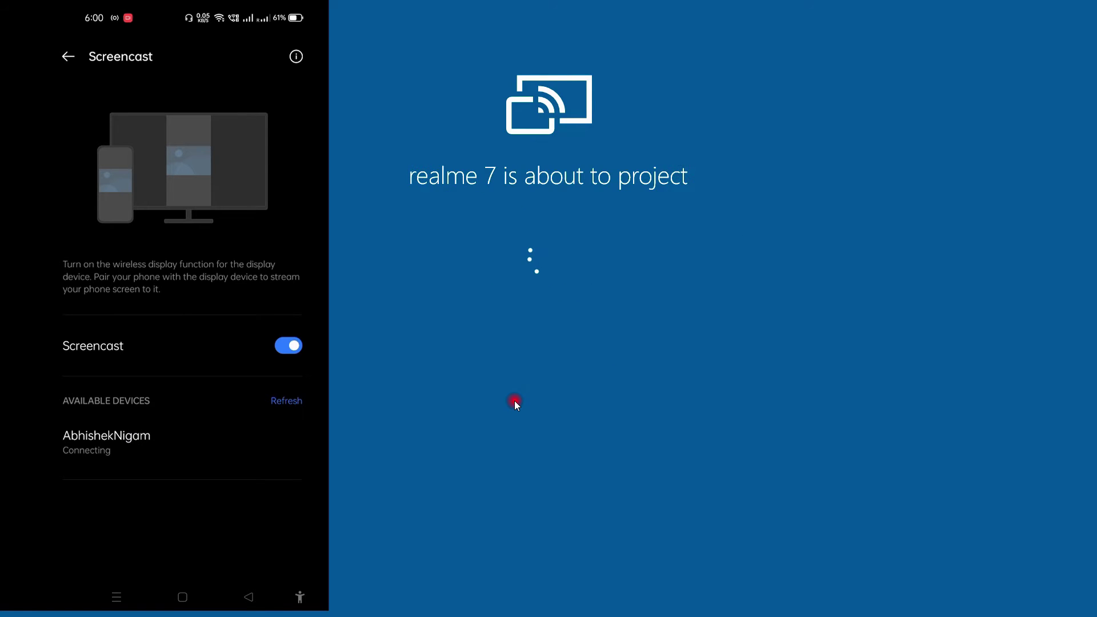